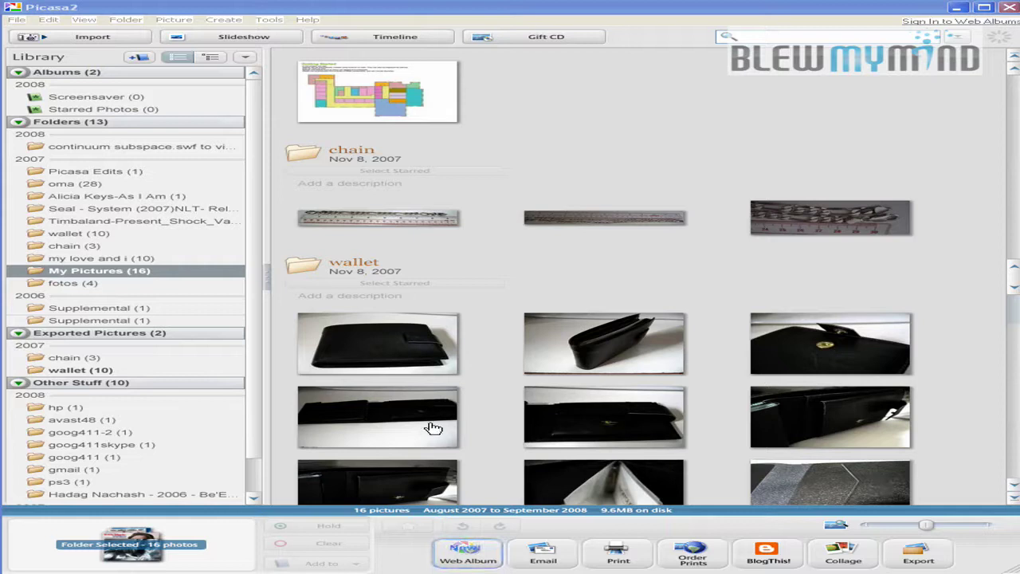
Step: Scroll the My Pictures photos to the goog411 and gmail items and shrink the thumbnails
scroll(1013, 279, down, 2)
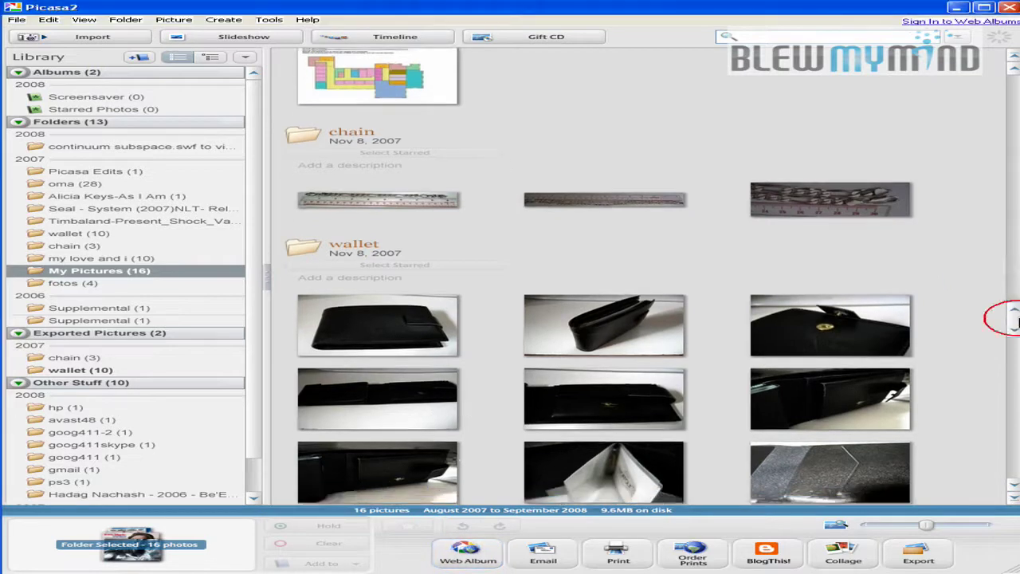
scroll(1012, 279, down, 5)
scroll(1008, 280, down, 5)
scroll(1005, 281, down, 3)
scroll(1003, 281, up, 1)
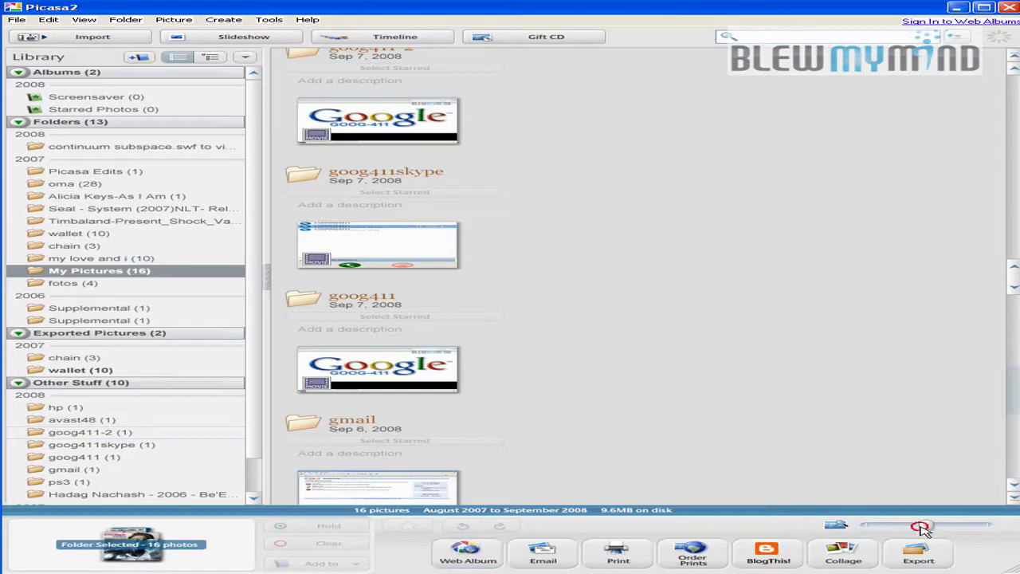
mouse_move(920, 528)
mouse_down()
mouse_move(847, 533)
mouse_move(981, 530)
mouse_move(909, 533)
mouse_up()
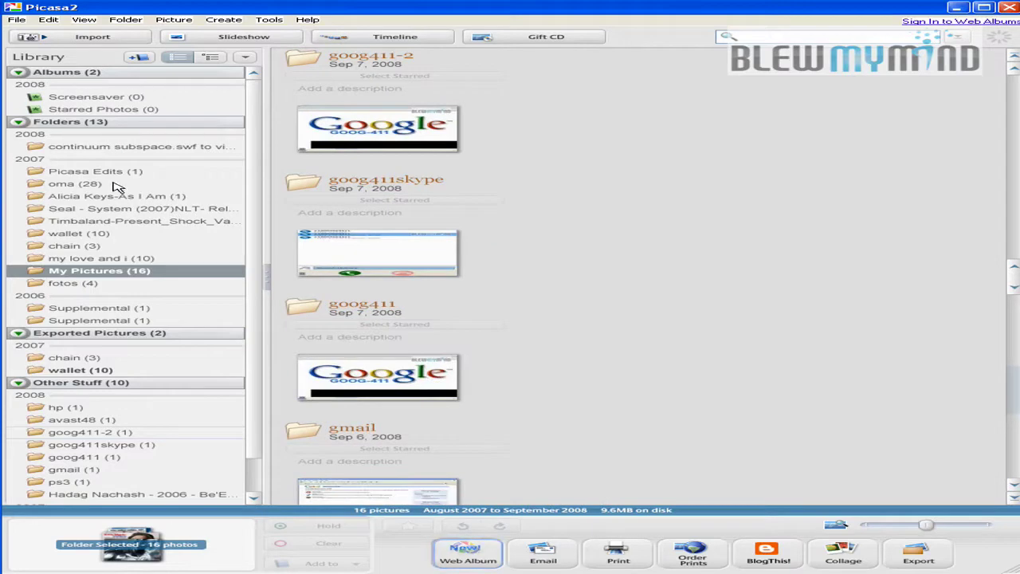
Step: Select the Seal folder, then the wallet folder to show its ten photos
click(87, 184)
click(68, 210)
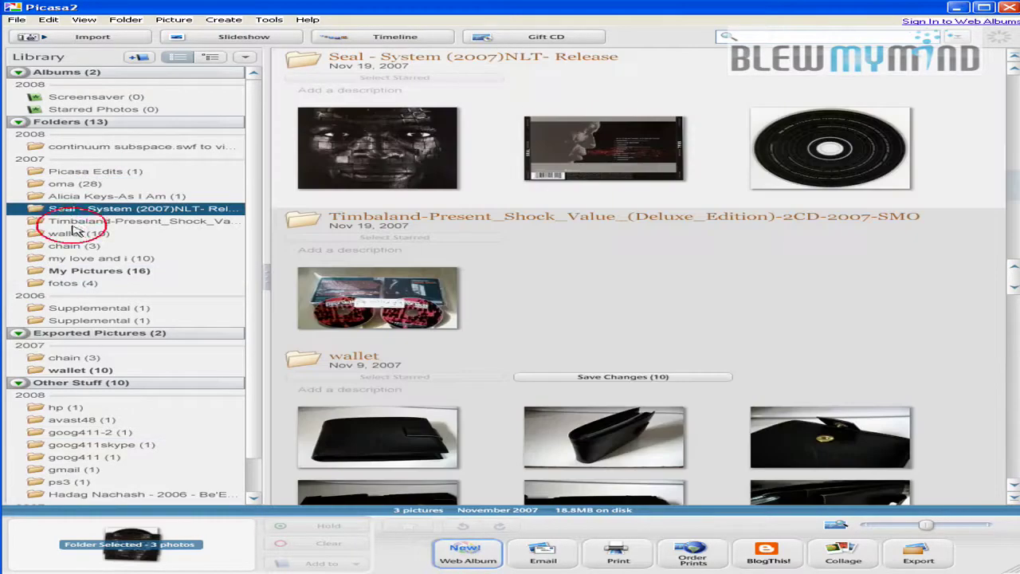
click(68, 232)
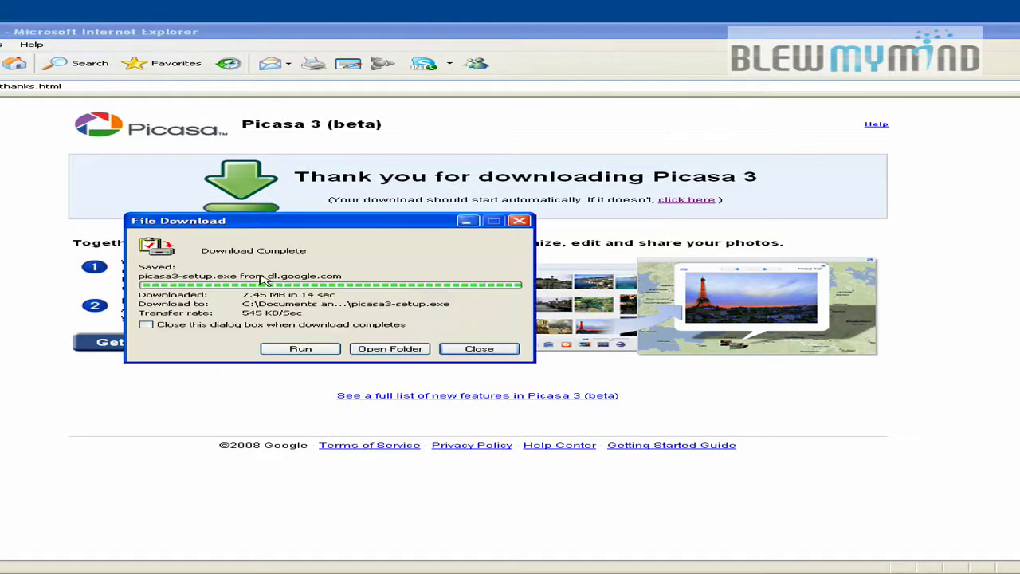
Step: Run picasa3-setup.exe, accept the license, install to C:\Program Files\Google\Picasa3, and allow screensaver firewall access
click(299, 346)
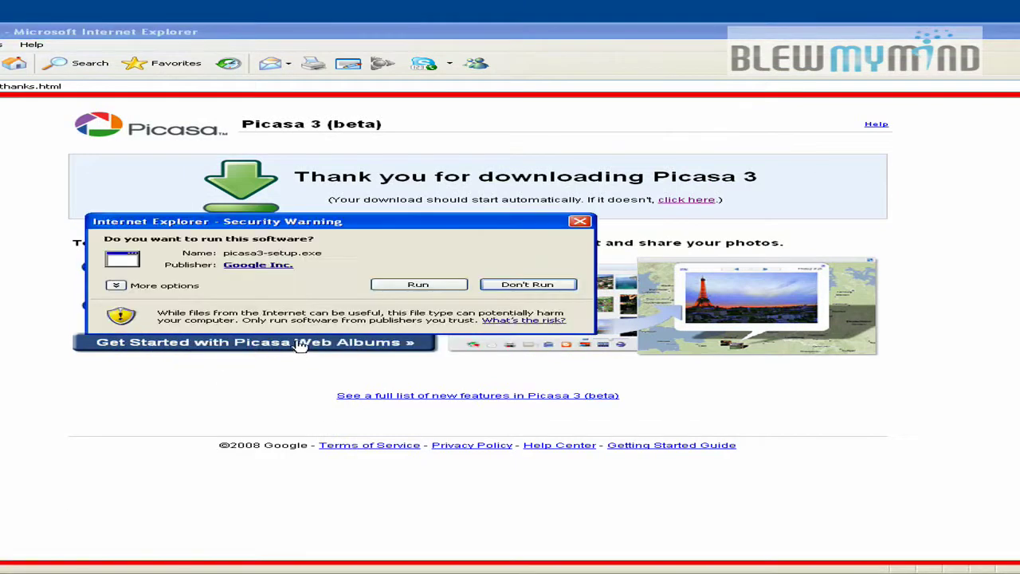
click(435, 287)
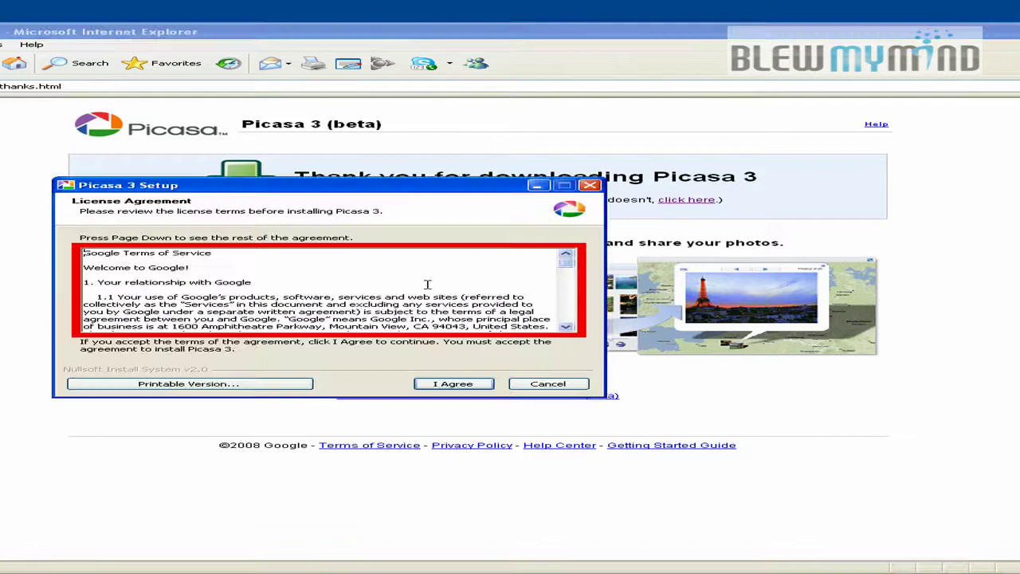
click(443, 384)
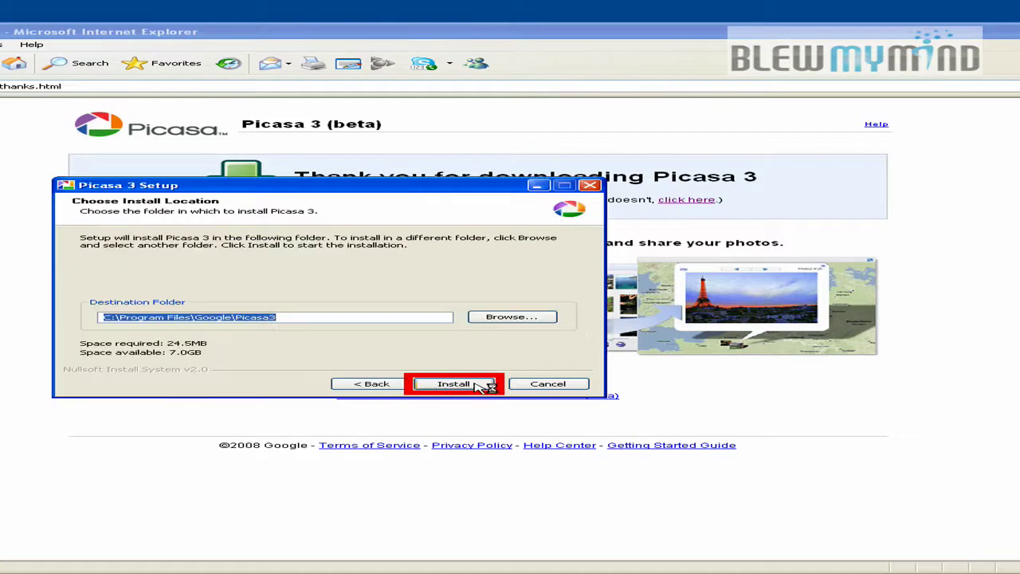
click(471, 385)
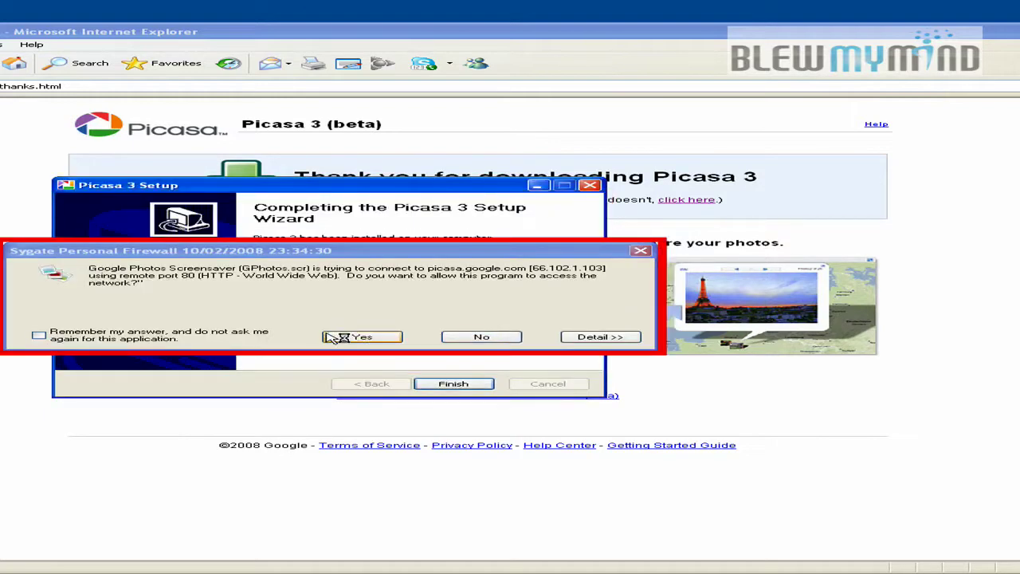
click(355, 338)
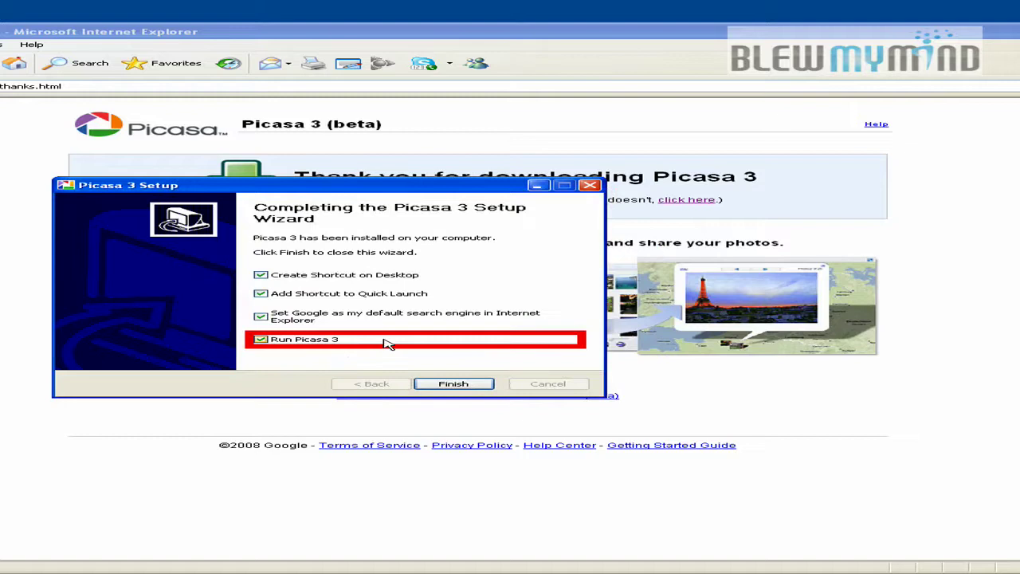
Step: Allow screensaver and updater network access, untick default search engine and Quick Launch, then finish
click(355, 337)
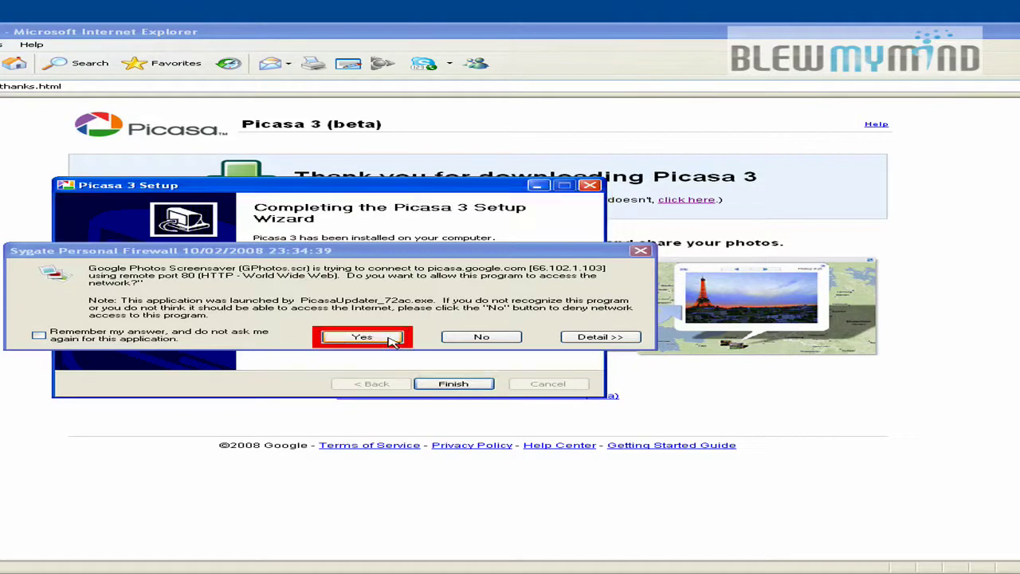
click(389, 340)
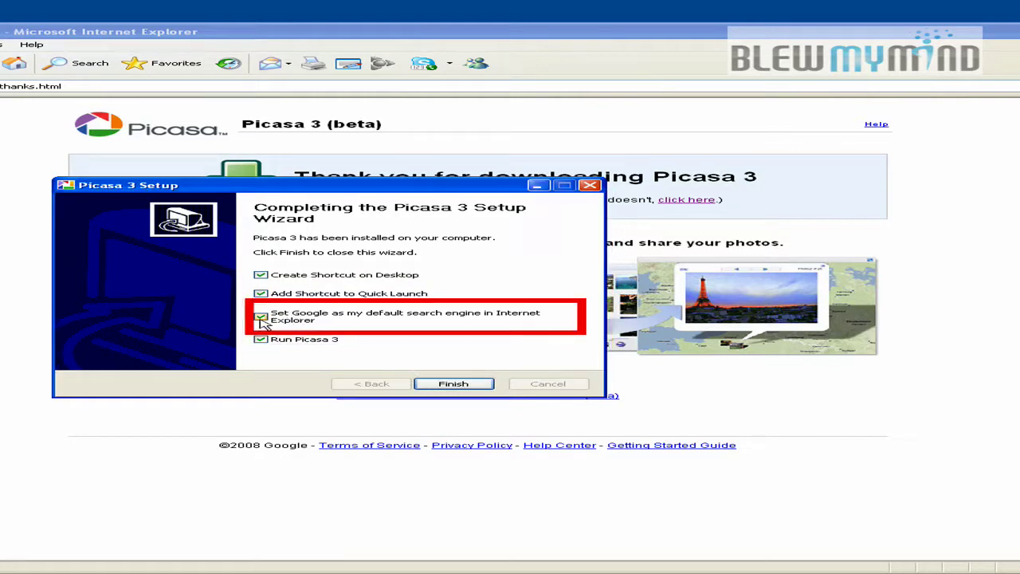
click(262, 318)
click(261, 295)
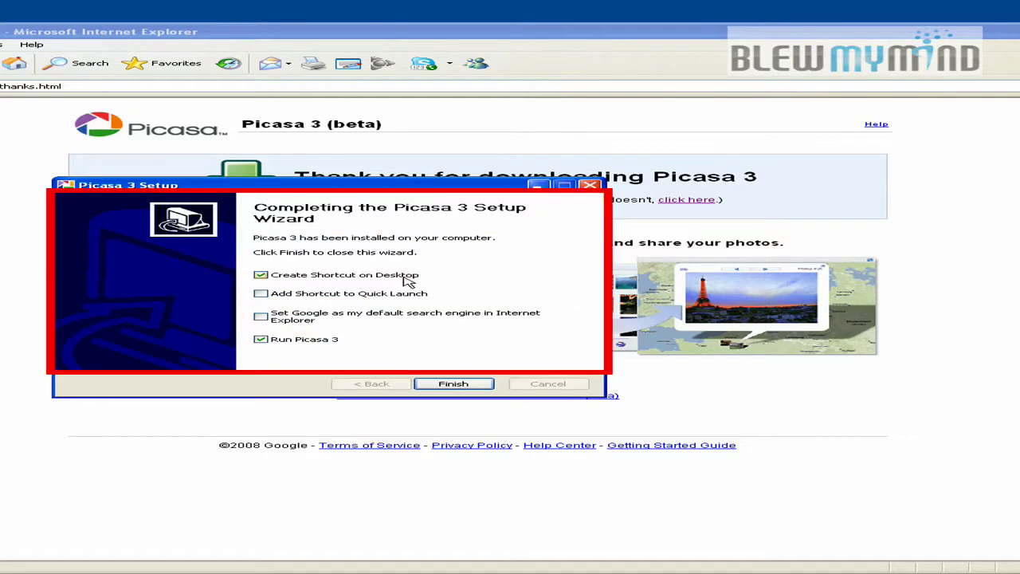
click(470, 391)
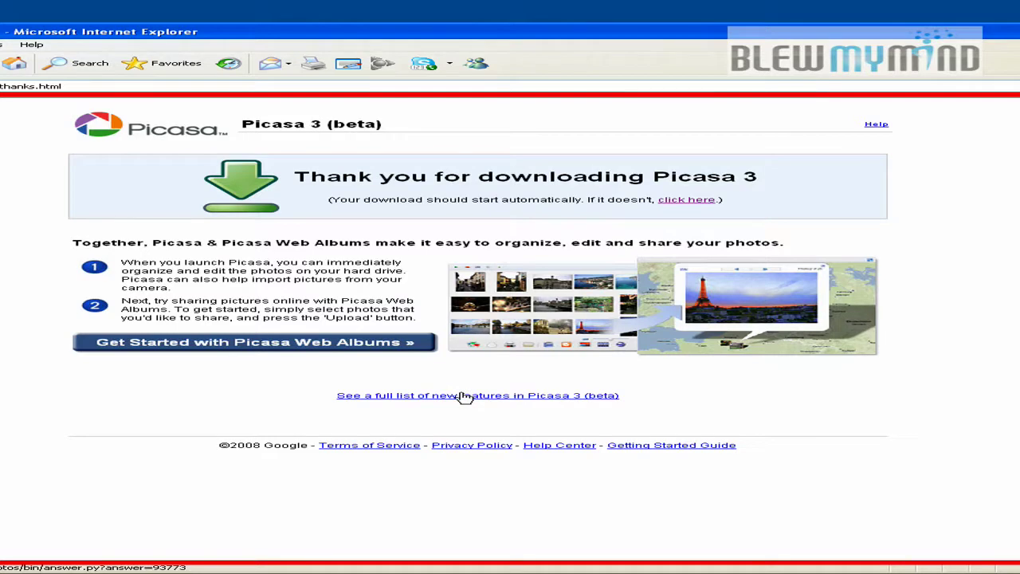
Step: Allow Picasa's network access, then select all file types for Picasa Photo Viewer
click(365, 341)
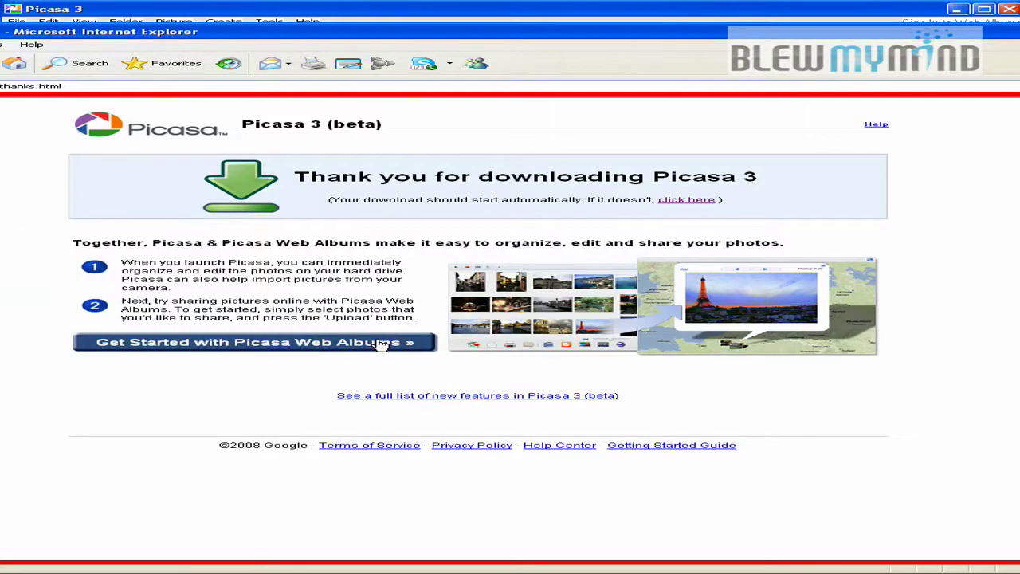
click(378, 339)
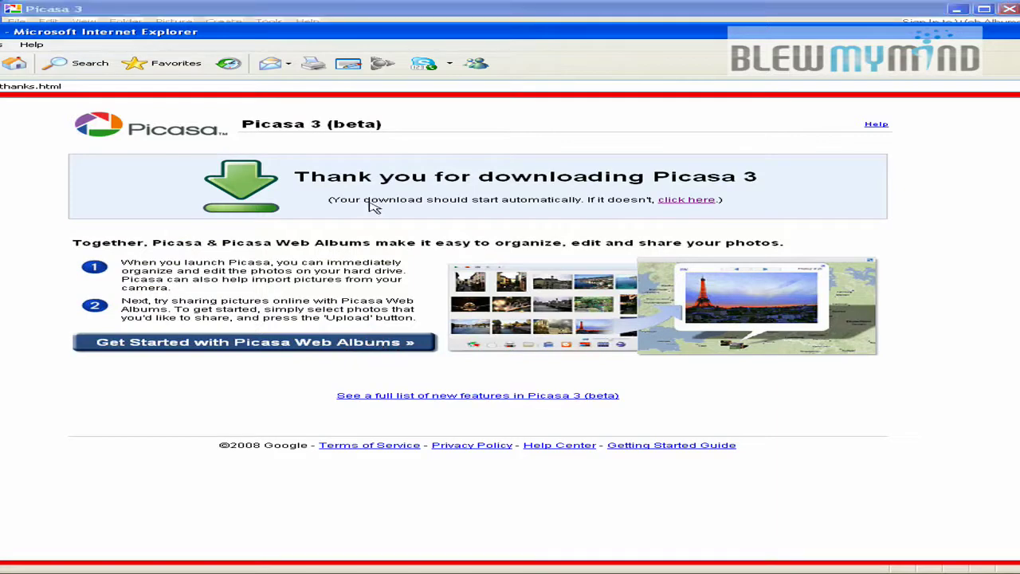
click(513, 19)
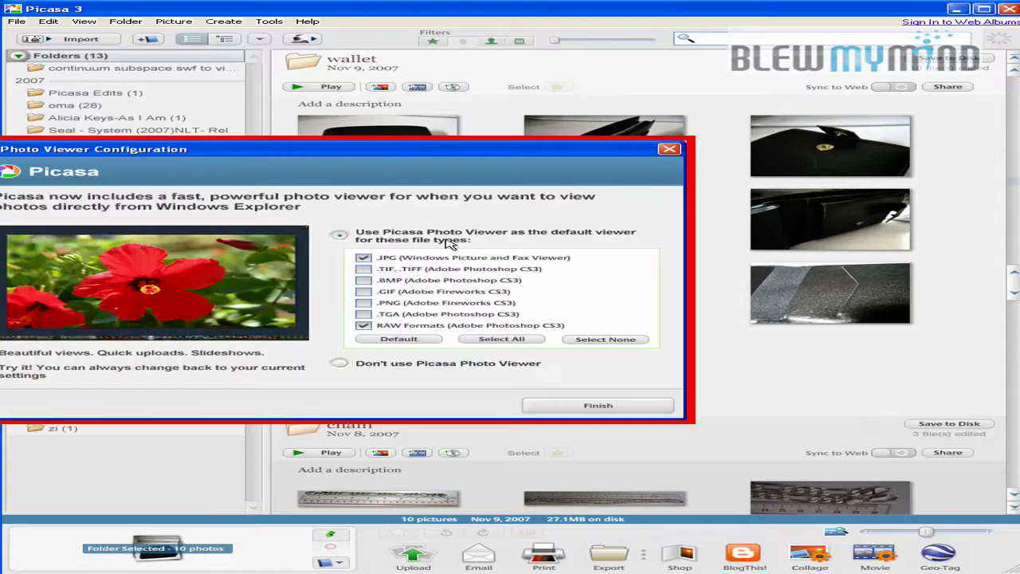
click(399, 145)
drag(399, 146, 446, 173)
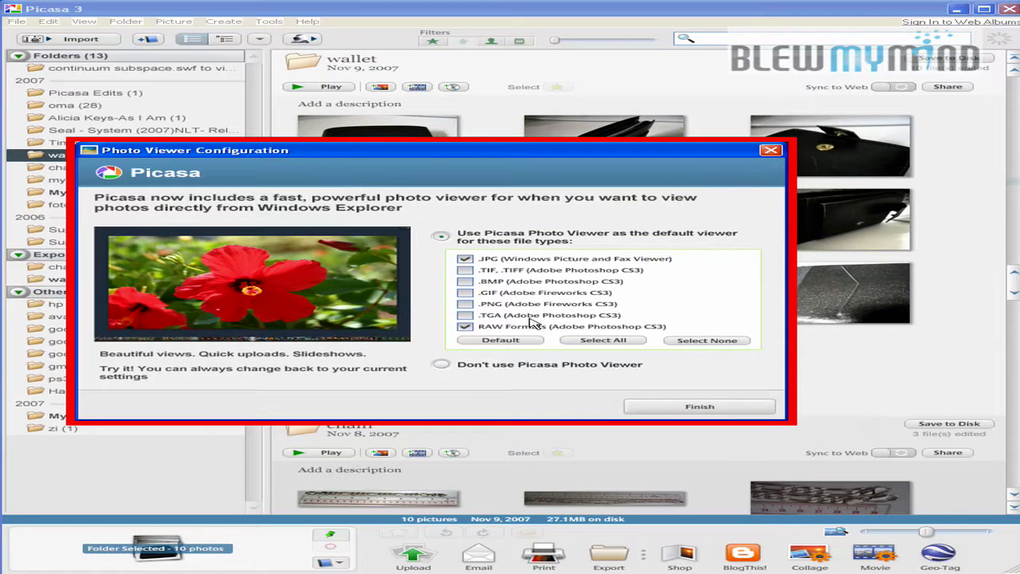
click(620, 344)
Step: Close the photo viewer configuration and resize thumbnails back to three per row
click(689, 409)
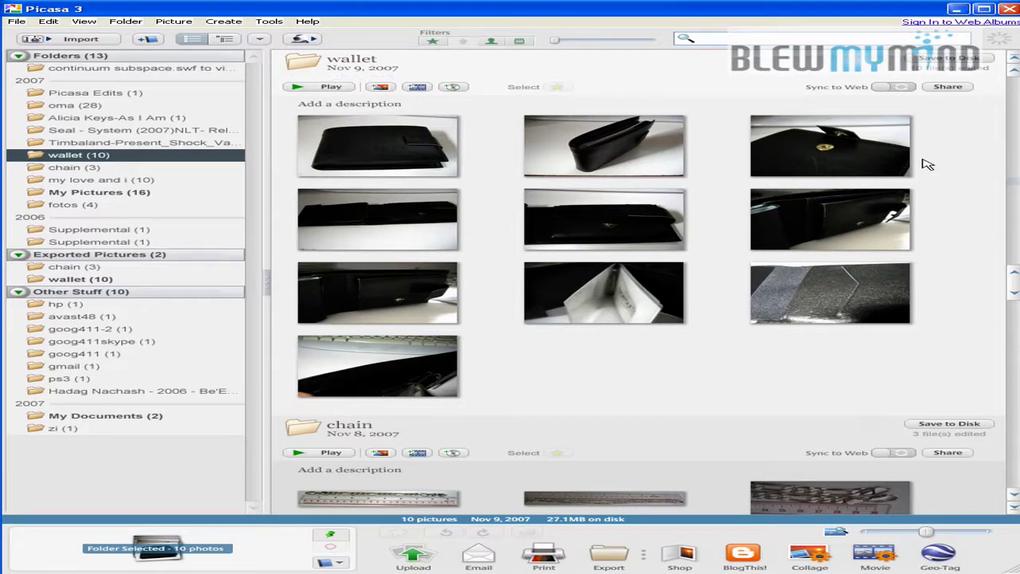
mouse_move(926, 532)
mouse_down()
mouse_move(977, 533)
mouse_move(867, 533)
mouse_up()
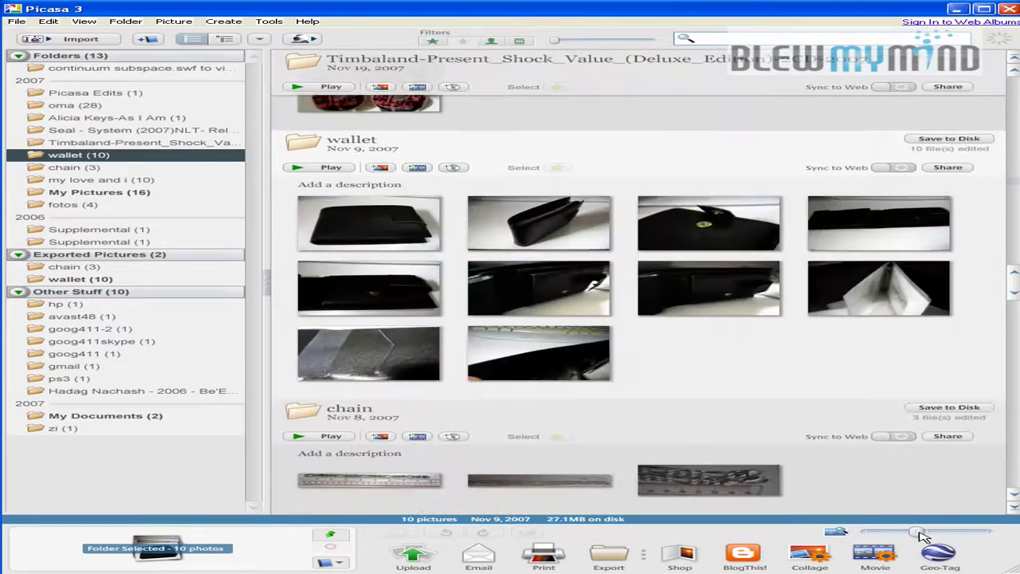
drag(922, 536, 931, 536)
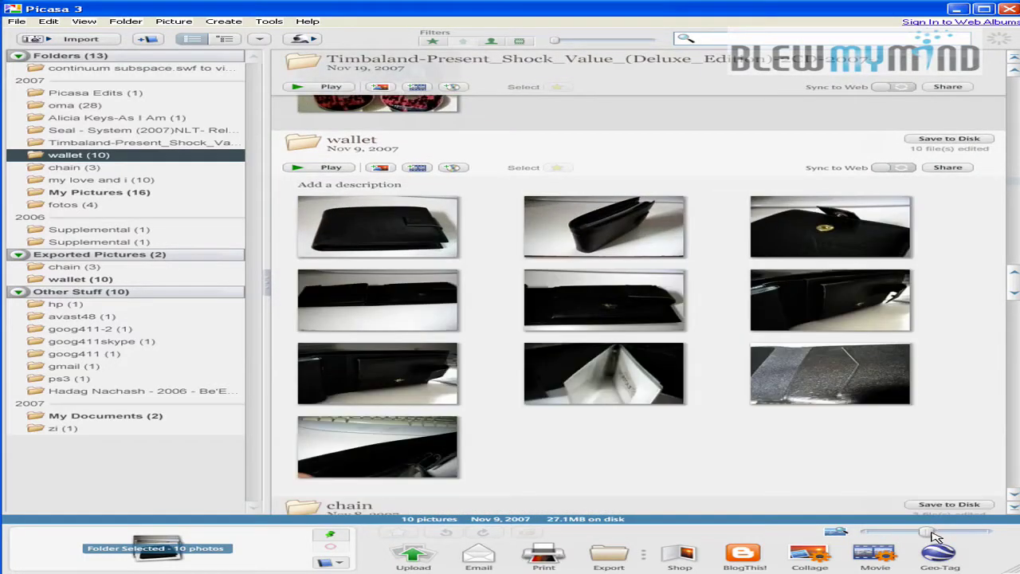
Step: Browse the Seal, wallet and chain folders, ending on the wallet folder's photos
click(134, 143)
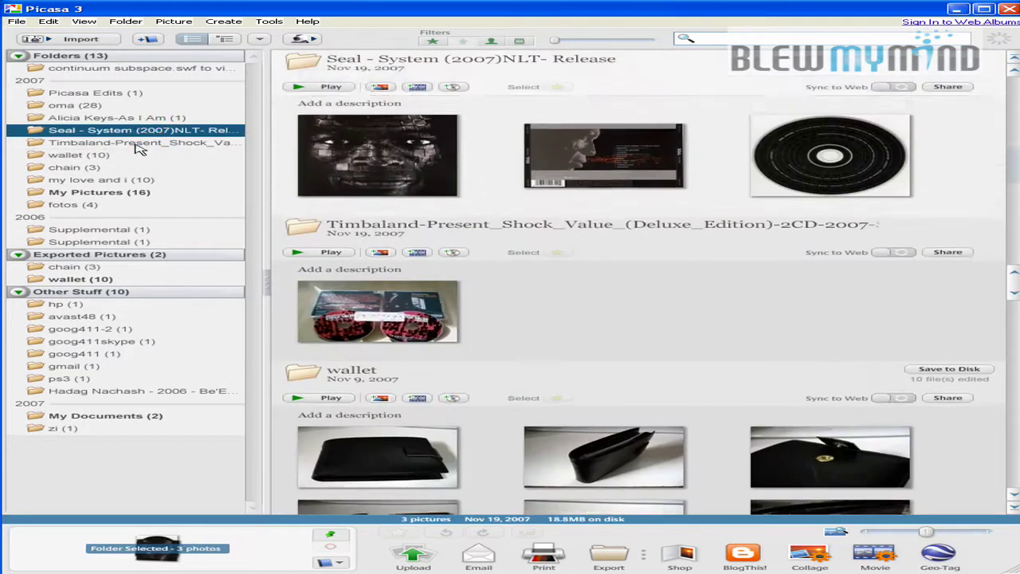
click(133, 154)
click(64, 168)
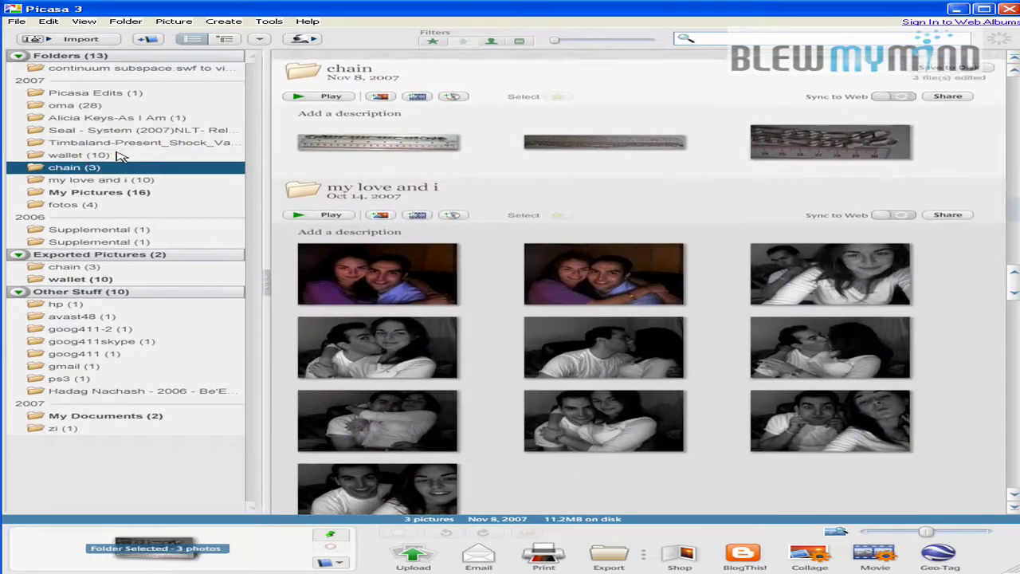
click(120, 155)
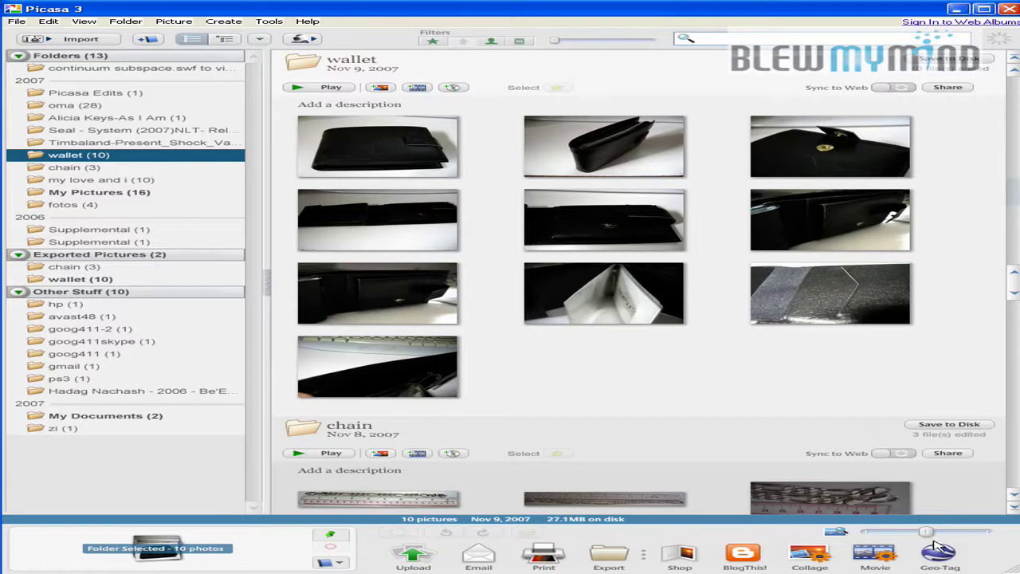
Step: Open IMG_2477.JPG for editing and view its Tuning, then Effects options
double_click(405, 163)
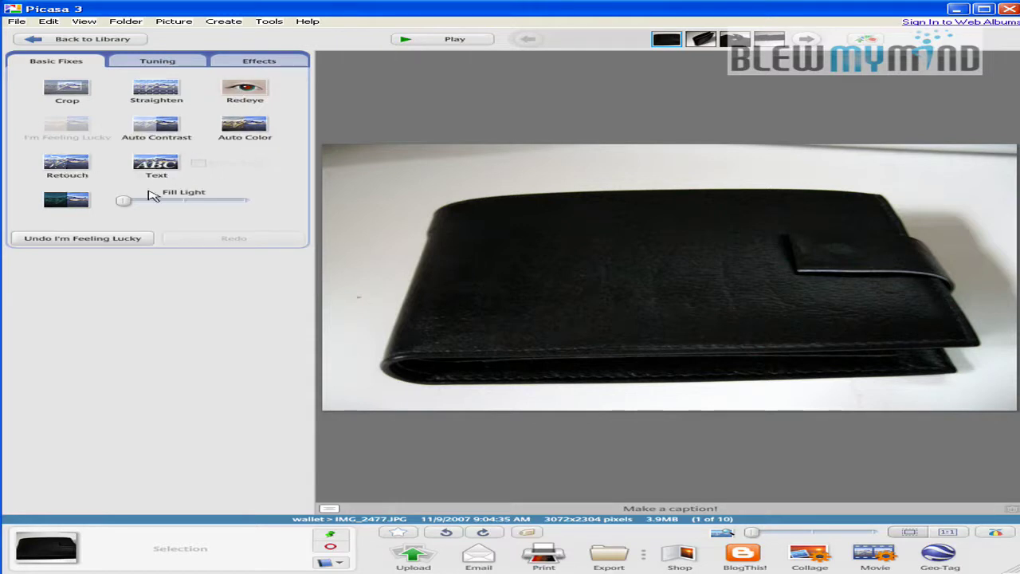
click(168, 64)
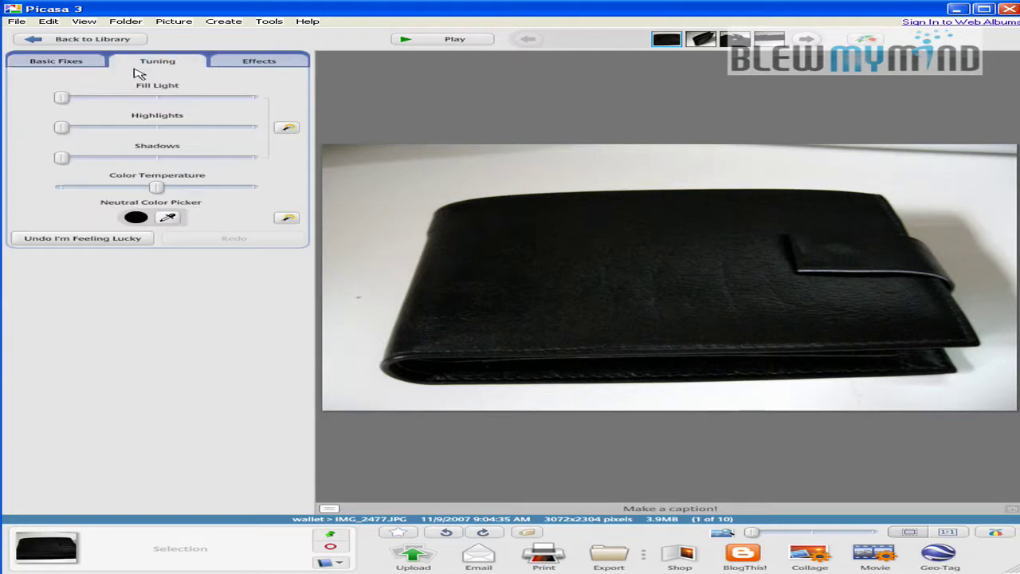
click(255, 66)
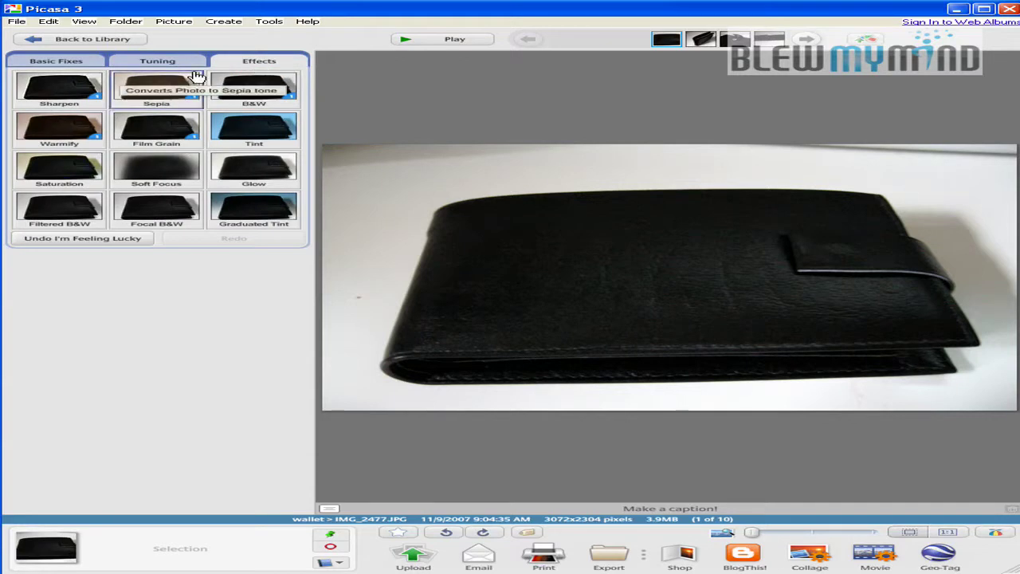